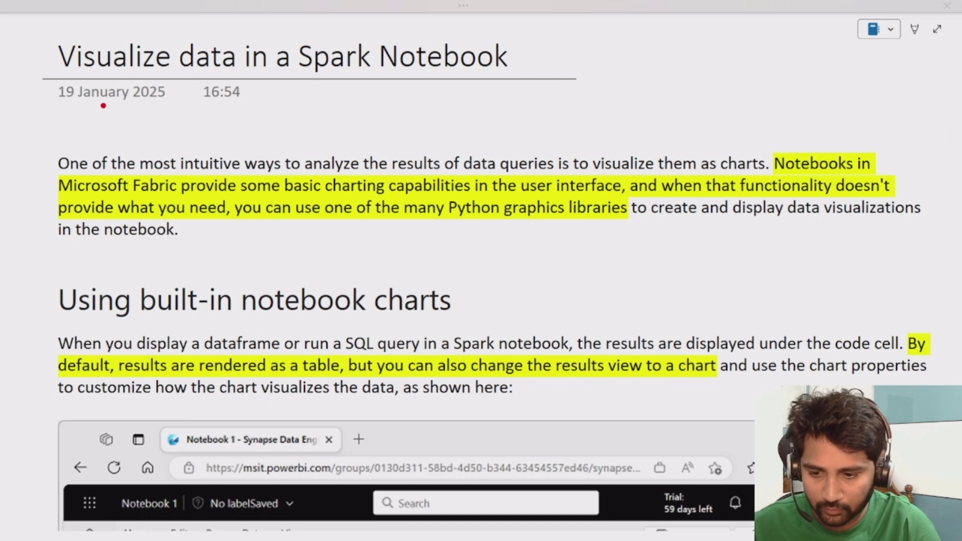
- Underline the date/time line and the phrase 'in the user interface' in red ink
left_click_drag(56, 101, 304, 115)
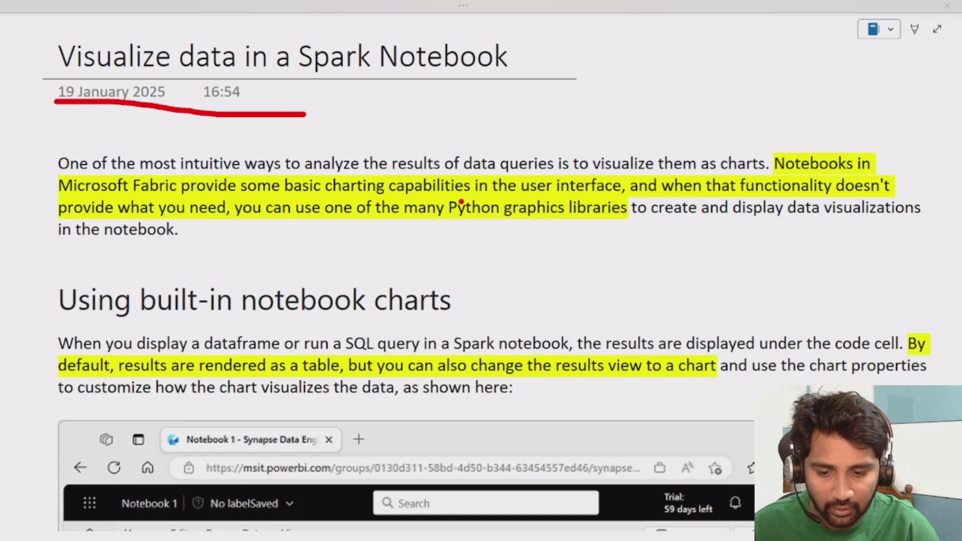
left_click_drag(458, 197, 591, 193)
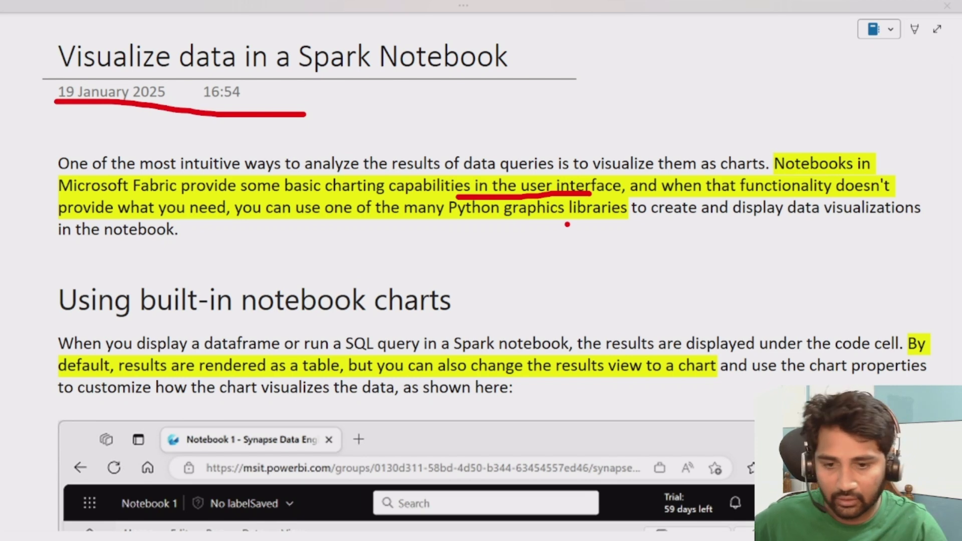
- Underline 'Python graphics libraries' and 'notebook', clear the ink, then go to Power BI's My workspace
left_click_drag(474, 223, 584, 225)
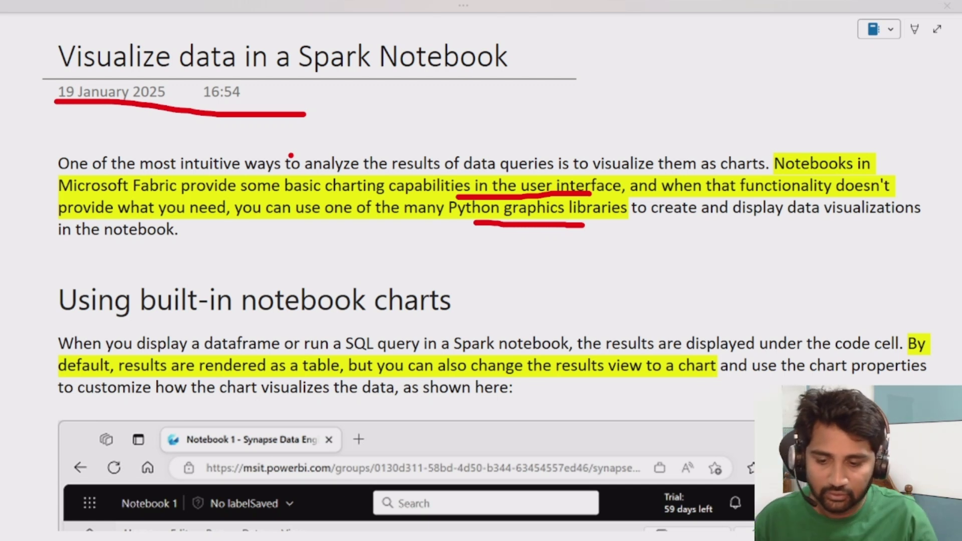
left_click_drag(224, 316, 307, 325)
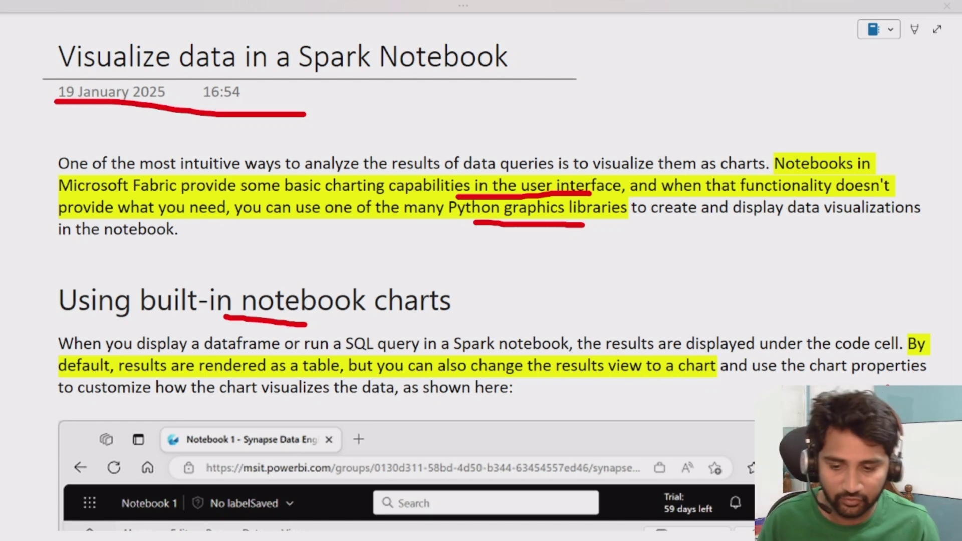
key("Escape")
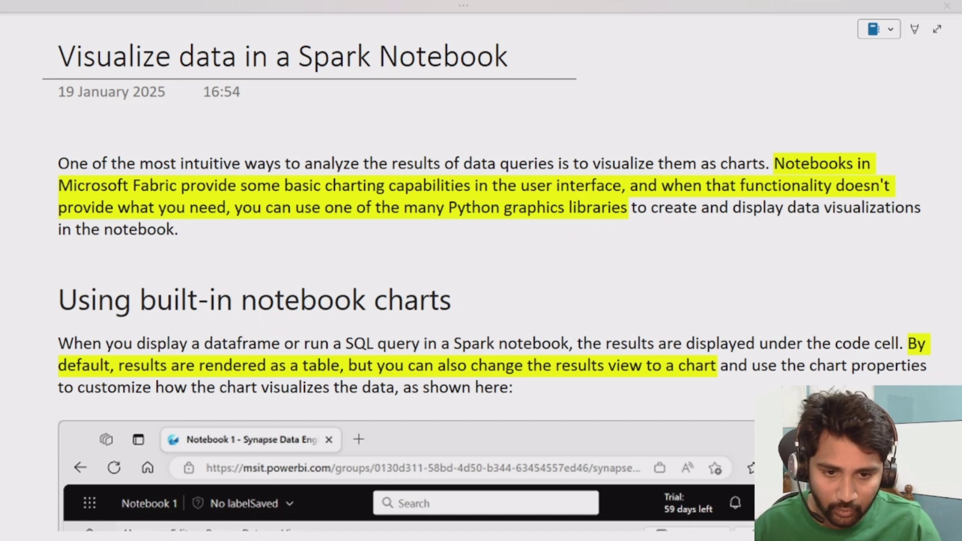
key("alt+Tab")
left_click(55, 368)
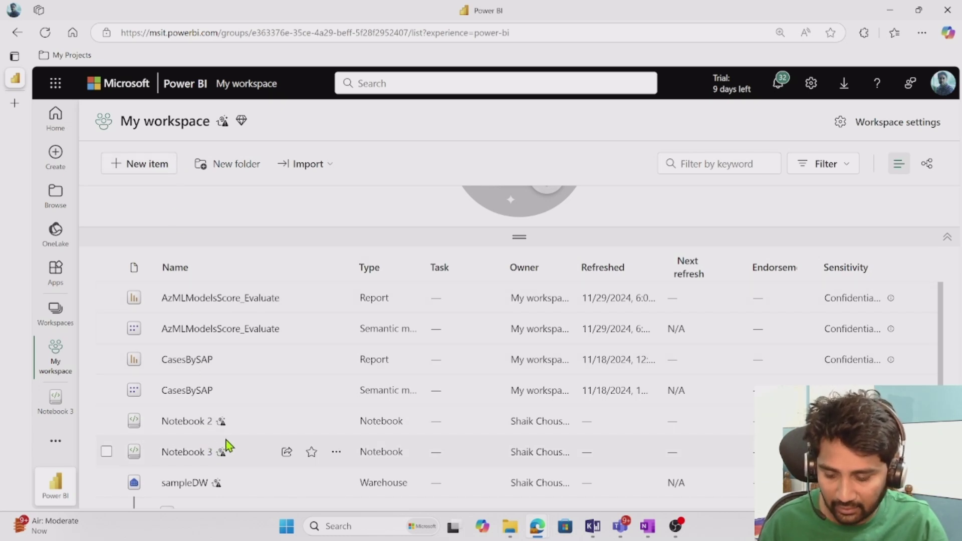
- Mark Notebook 3 in the My workspace list with the pen and open it
mouse_move(226, 445)
mouse_move(196, 440)
left_mouse_down()
mouse_move(139, 446)
mouse_move(203, 471)
mouse_move(234, 441)
mouse_move(186, 444)
left_mouse_up()
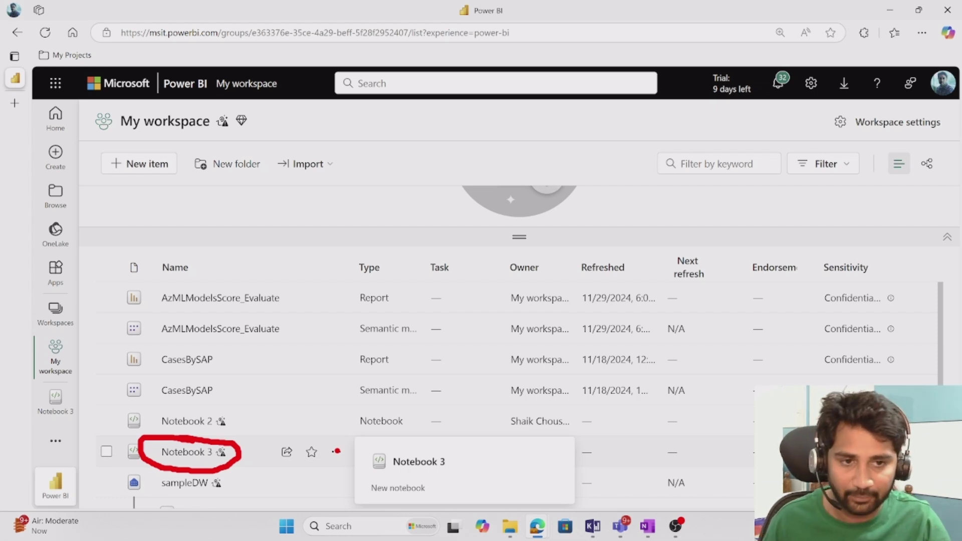
mouse_move(92, 389)
left_mouse_down()
mouse_move(25, 379)
mouse_move(3, 425)
mouse_move(92, 429)
mouse_move(104, 412)
left_mouse_up()
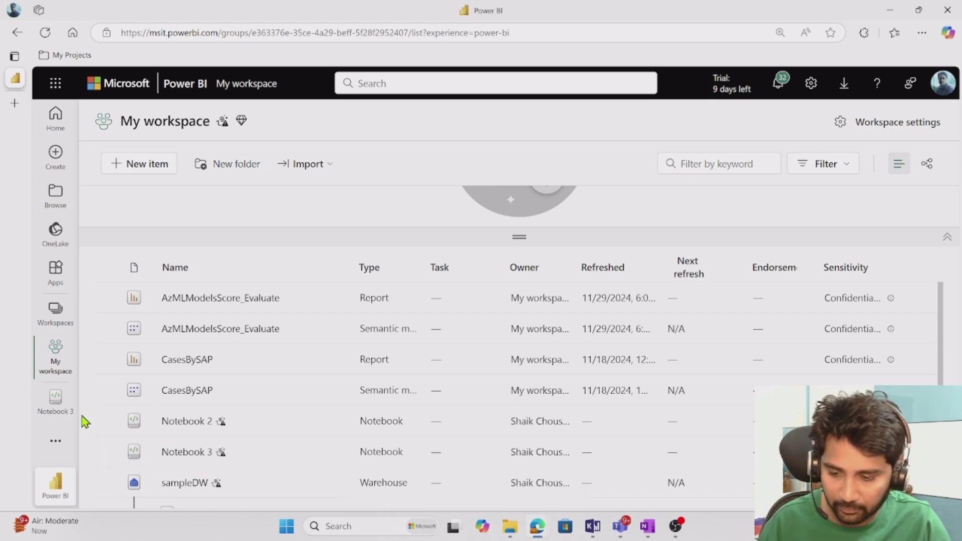
left_click(57, 405)
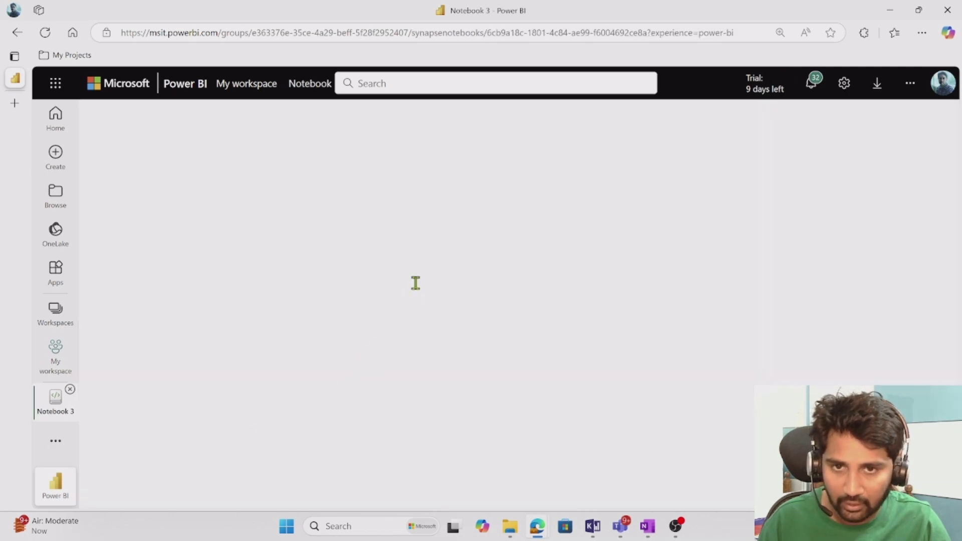
- Scroll down Notebook 3 and circle the query's result table and run status
scroll(416, 289, "down", 5)
scroll(417, 292, "down", 10)
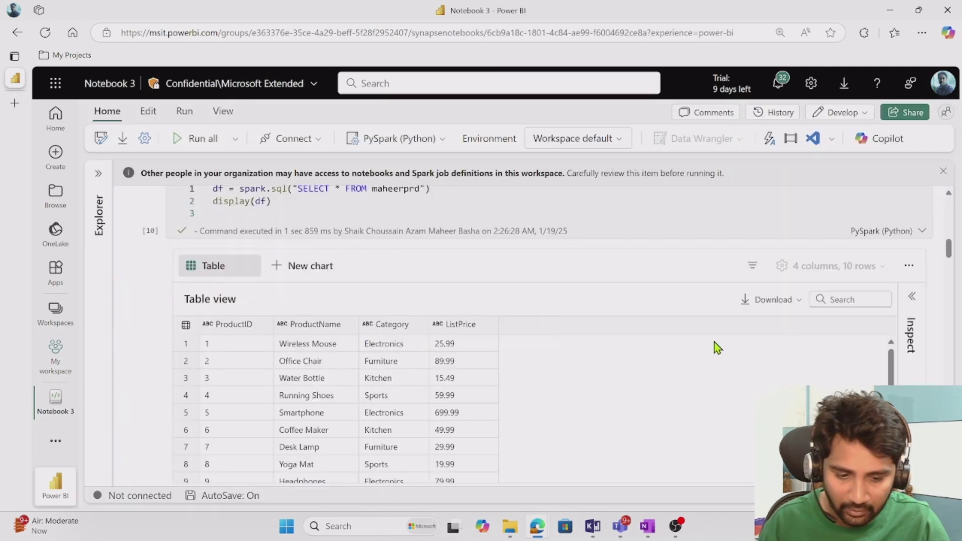
scroll(714, 343, "down", 5)
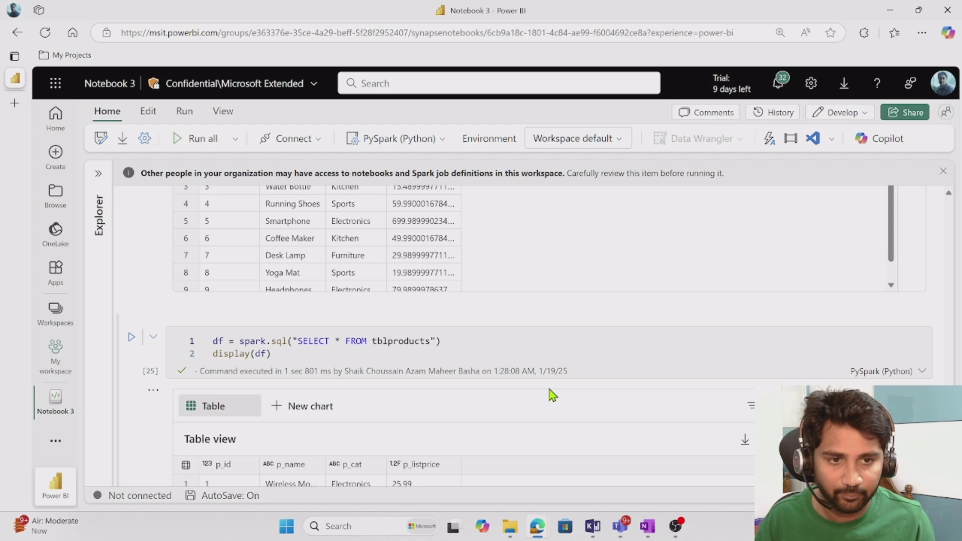
scroll(527, 390, "down", 3)
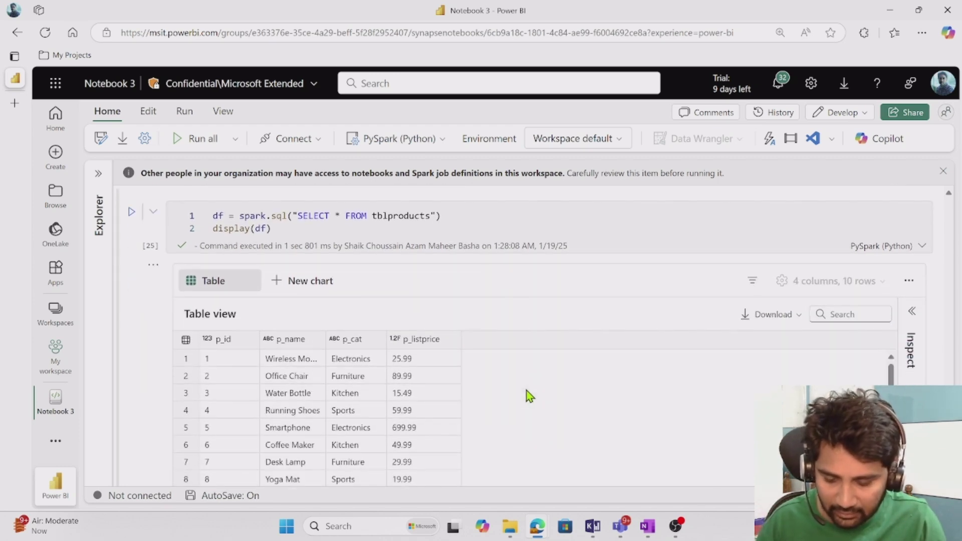
mouse_move(314, 319)
left_mouse_down()
mouse_move(261, 303)
mouse_move(146, 343)
mouse_move(135, 437)
mouse_move(309, 501)
mouse_move(521, 460)
mouse_move(331, 312)
left_mouse_up()
mouse_move(365, 272)
left_mouse_down()
mouse_move(348, 260)
mouse_move(274, 258)
mouse_move(264, 280)
mouse_move(328, 301)
mouse_move(364, 267)
left_mouse_up()
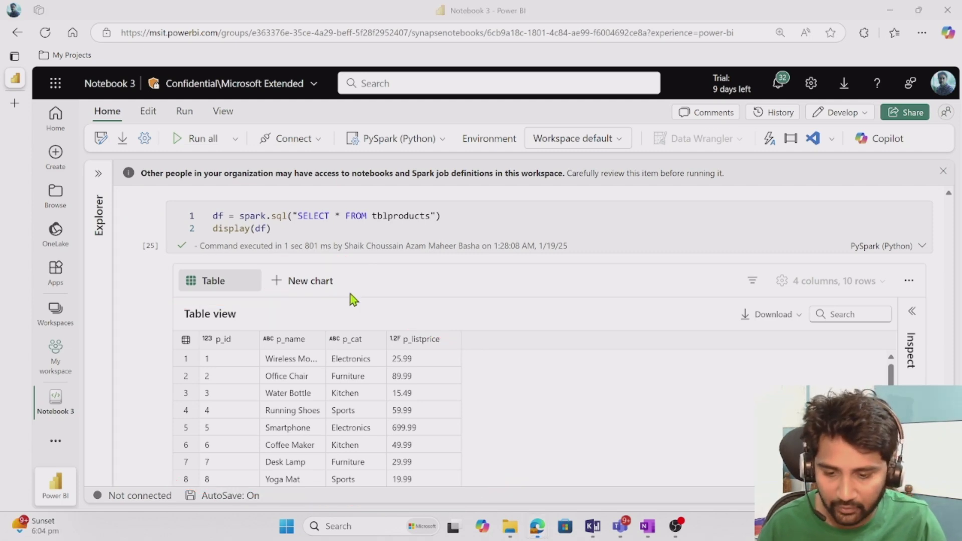
- Select all the code in the %%sql query cell
scroll(398, 306, "up", 8)
scroll(398, 303, "up", 3)
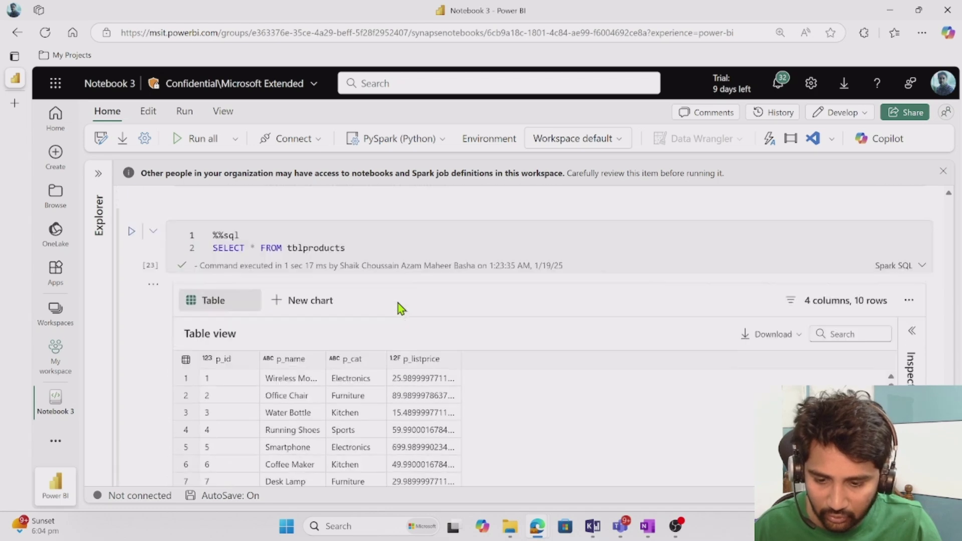
left_click(218, 293)
key("ctrl+a")
key("ctrl+c")
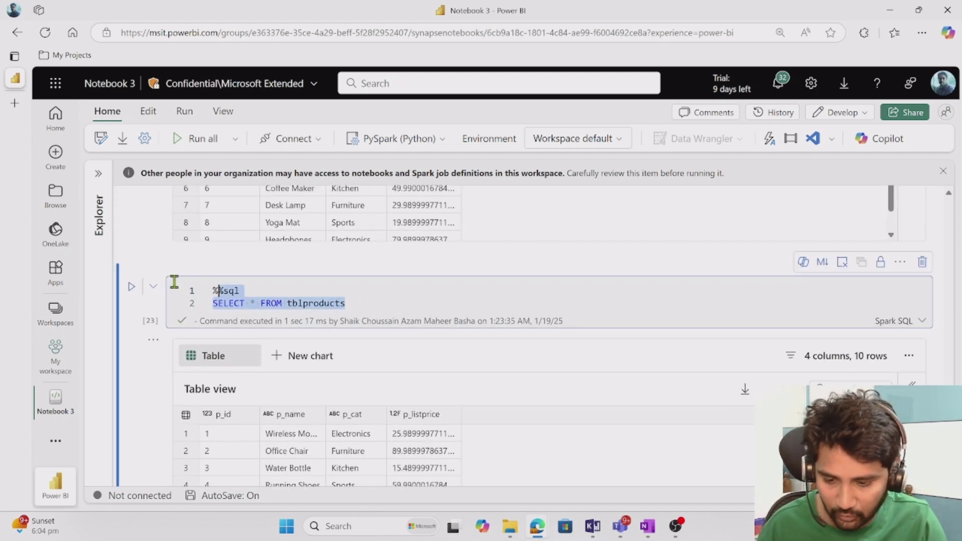
scroll(318, 322, "down", 10)
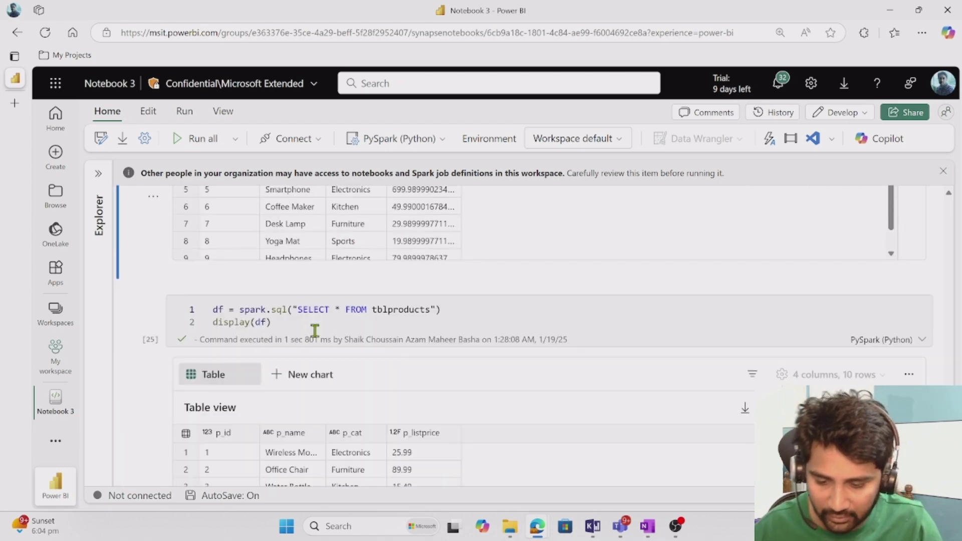
- Paste '%%sql SELECT * FROM tblproducts' into the empty cell and append 'GROUP BY p_cat'
left_click(269, 308)
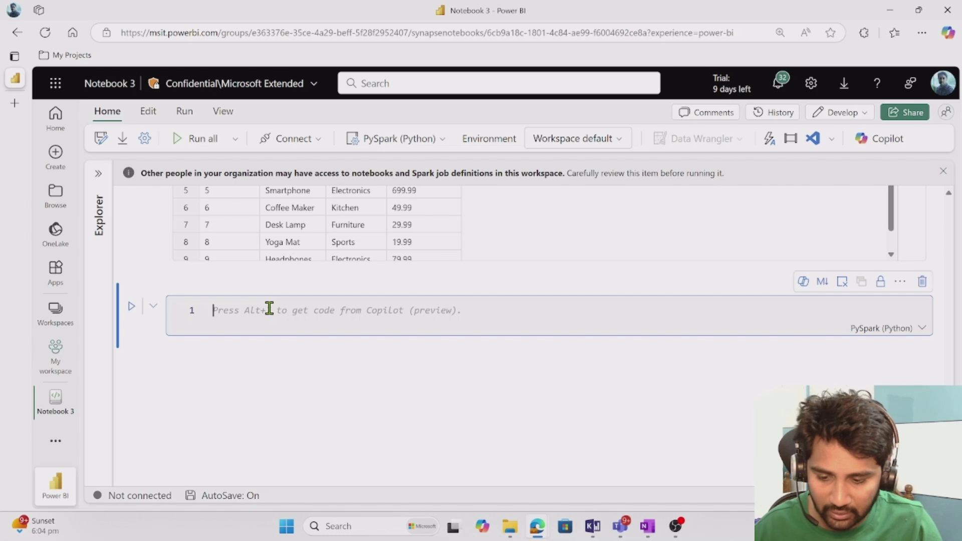
key("ctrl+v")
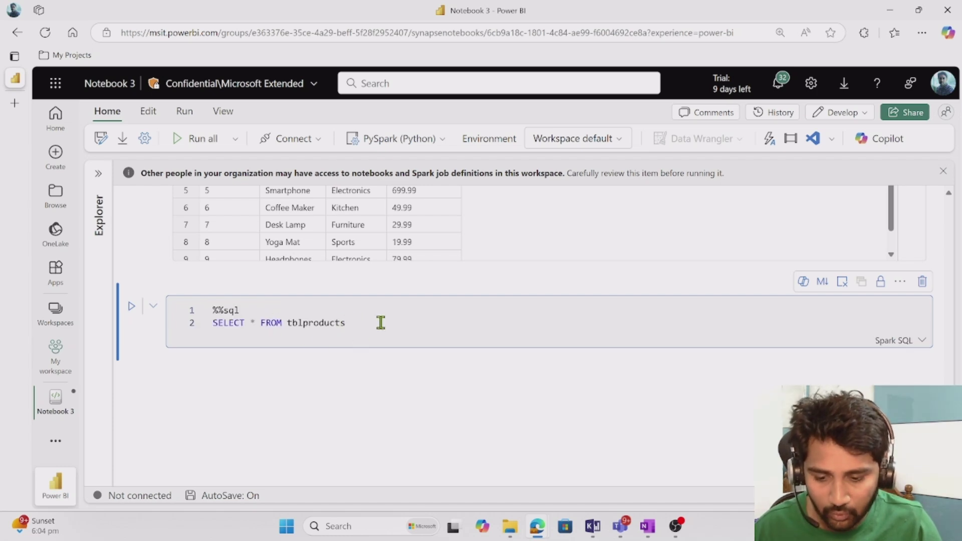
type("GROUP")
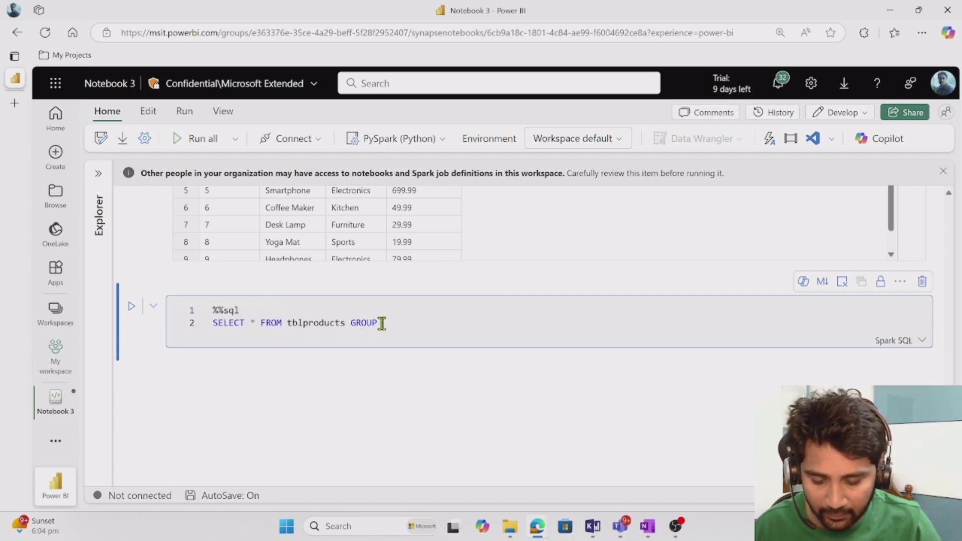
type(" BY ")
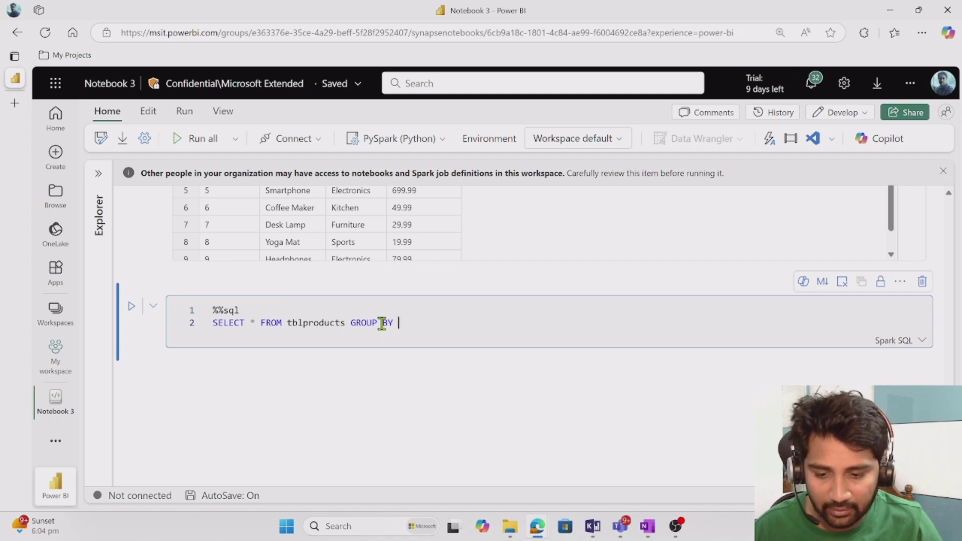
type("p_cat")
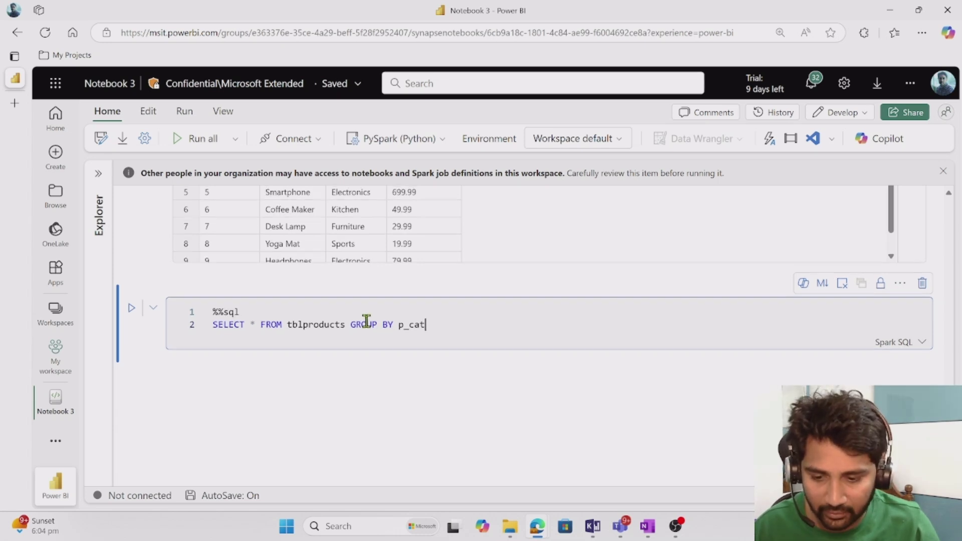
- Inspect the p_cat value in the first row of the earlier result table
scroll(383, 317, "up", 4)
left_click(359, 308)
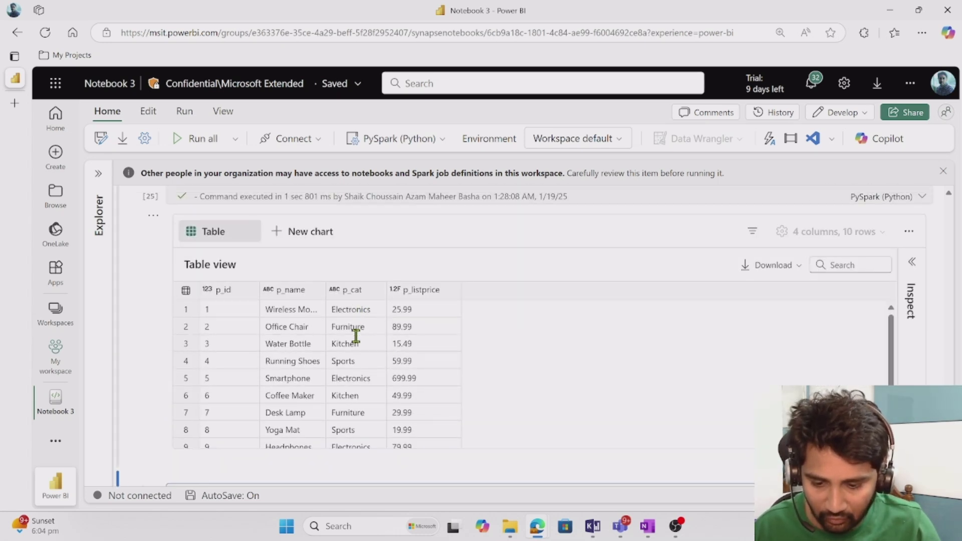
mouse_move(362, 263)
left_mouse_down()
mouse_move(325, 288)
mouse_move(318, 333)
mouse_move(318, 402)
mouse_move(339, 455)
mouse_move(361, 402)
mouse_move(368, 272)
left_mouse_up()
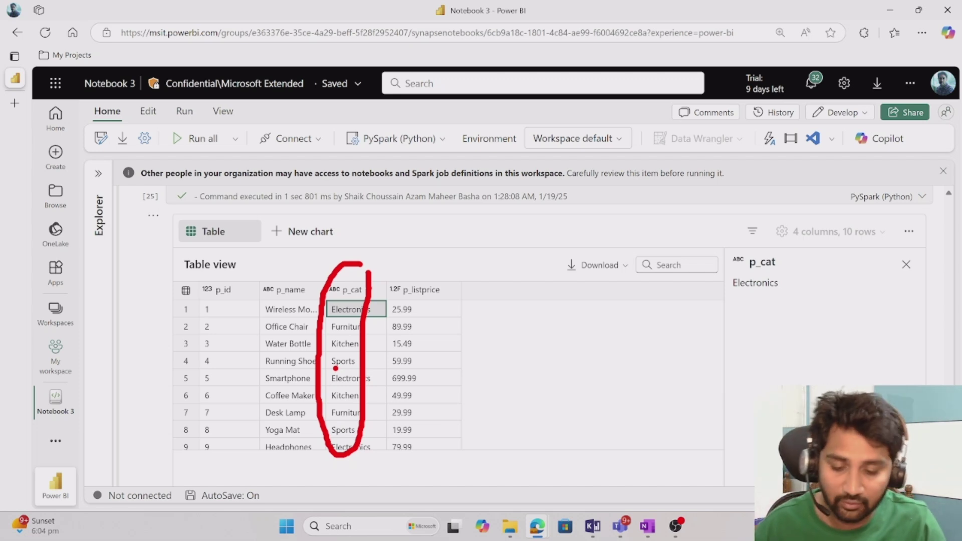
key("Escape")
scroll(404, 373, "down", 4)
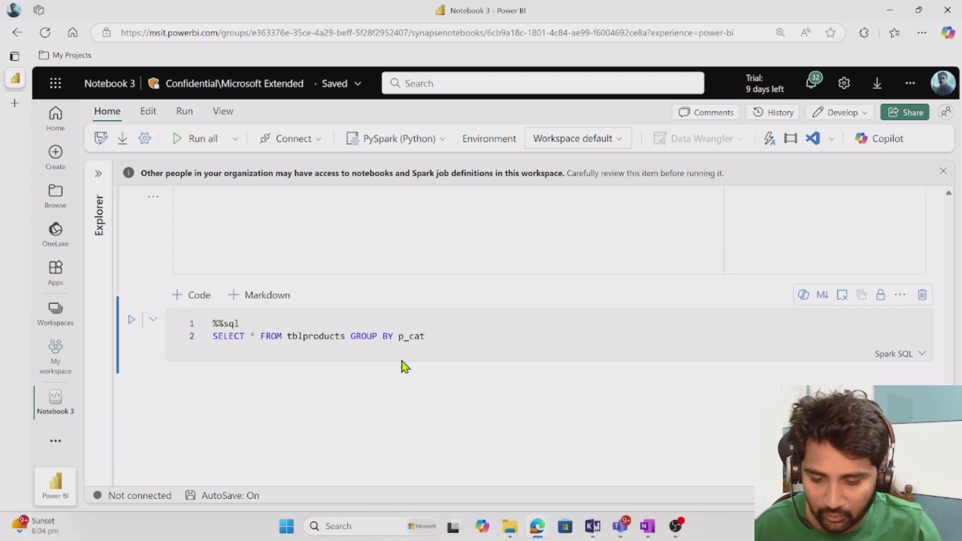
- Replace * with 'p_cat, count(1) as p_count' and run the cell, returning four category counts
left_click(254, 336)
key("BackSpace")
type("p")
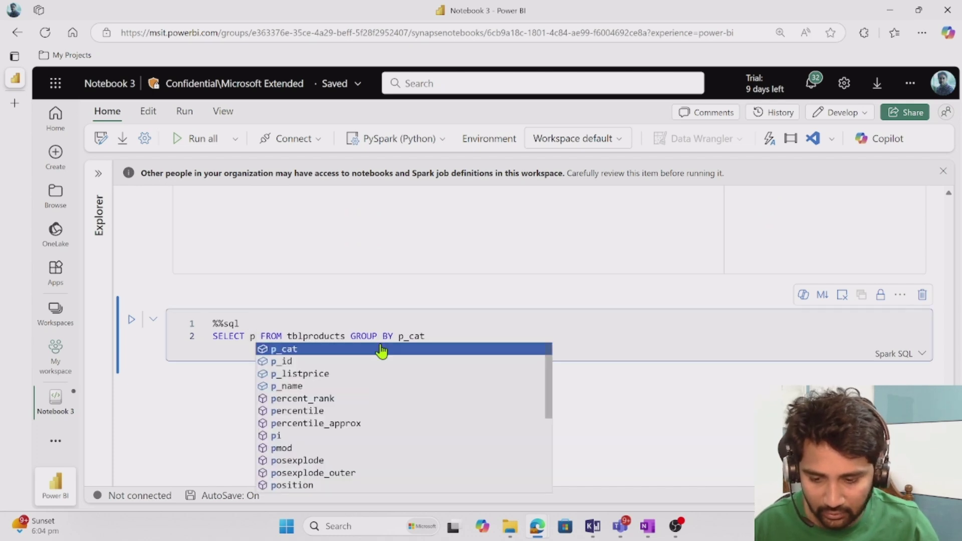
type("_cat")
type(", count")
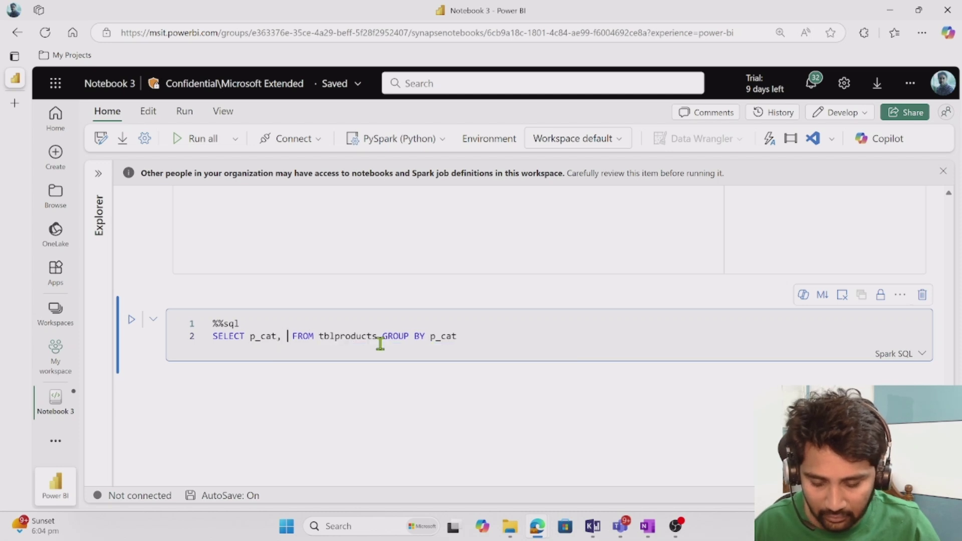
type("(1)")
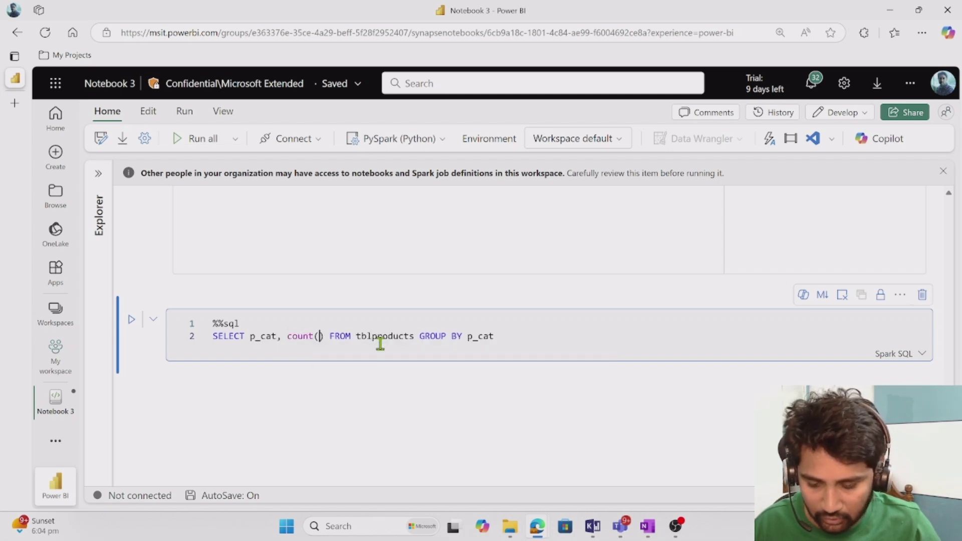
type(" as p_")
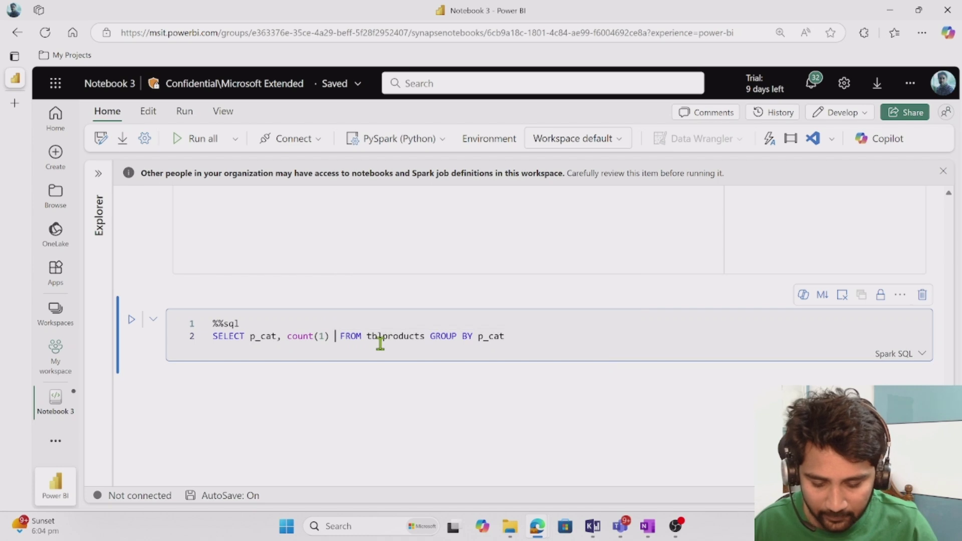
type("count")
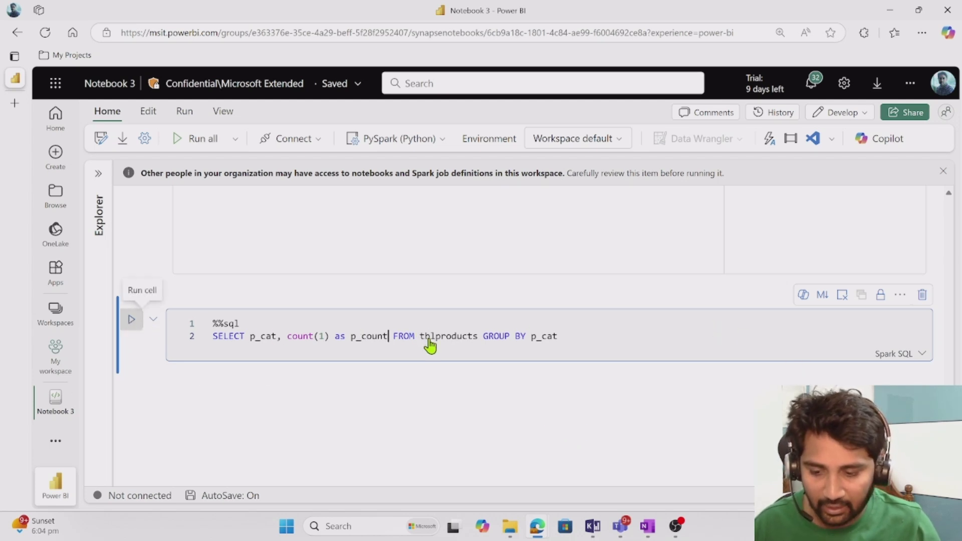
key("ctrl+Return")
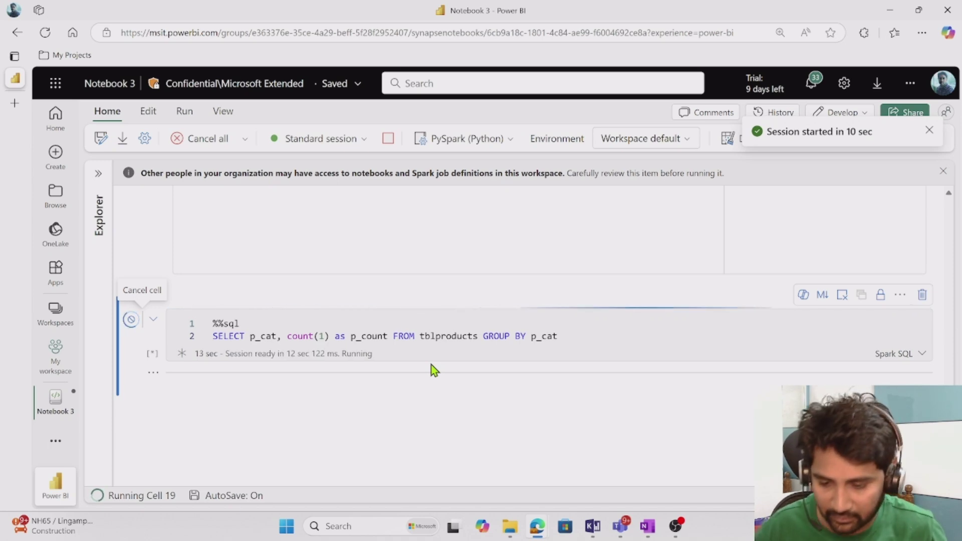
scroll(429, 341, "down", 2)
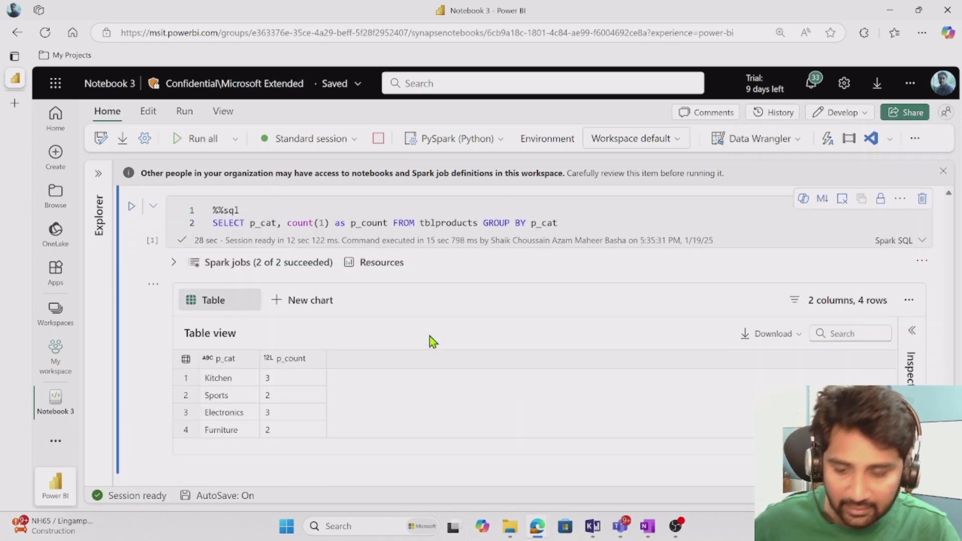
scroll(429, 336, "up", 1)
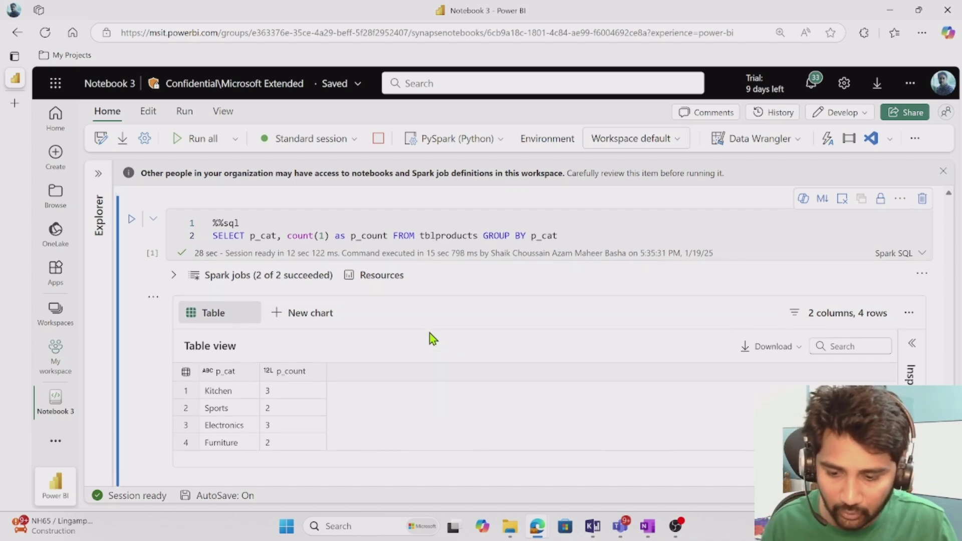